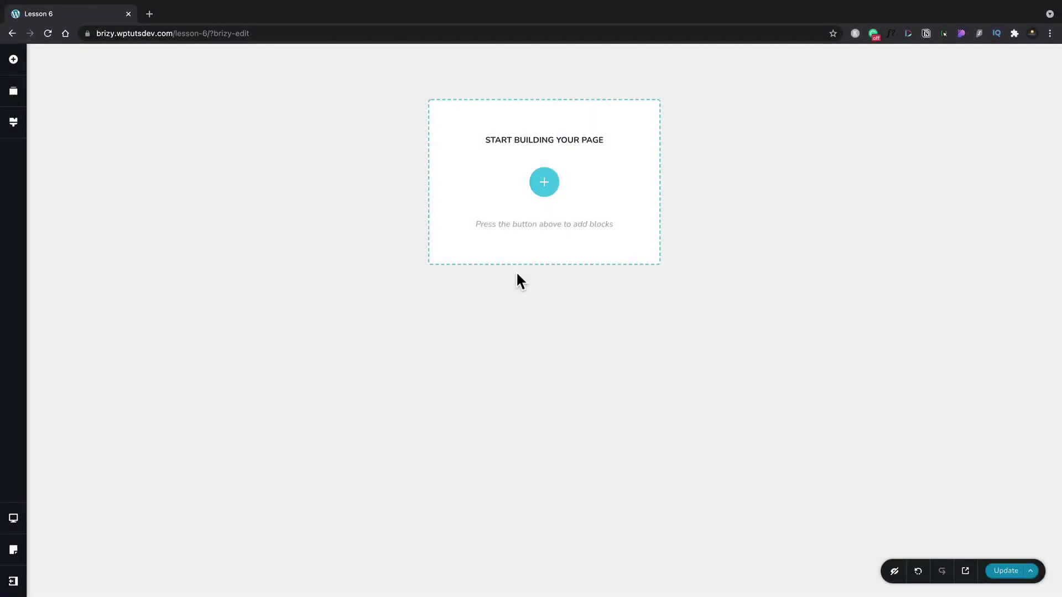
# Add a blank 'Create your own' block as the Lesson 6 page's first section.
pyautogui.click(548, 186)
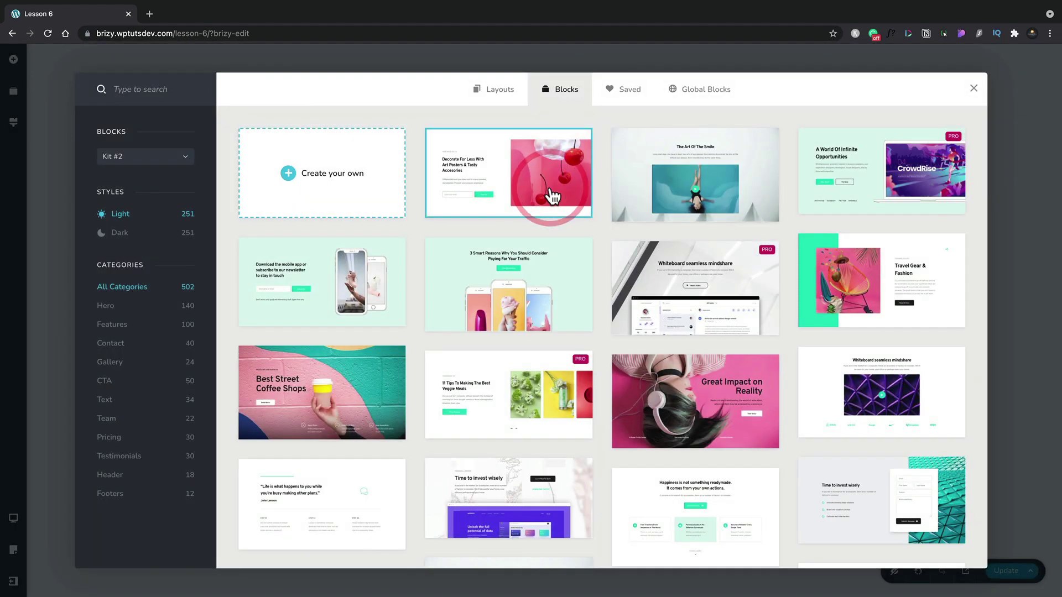
pyautogui.click(320, 191)
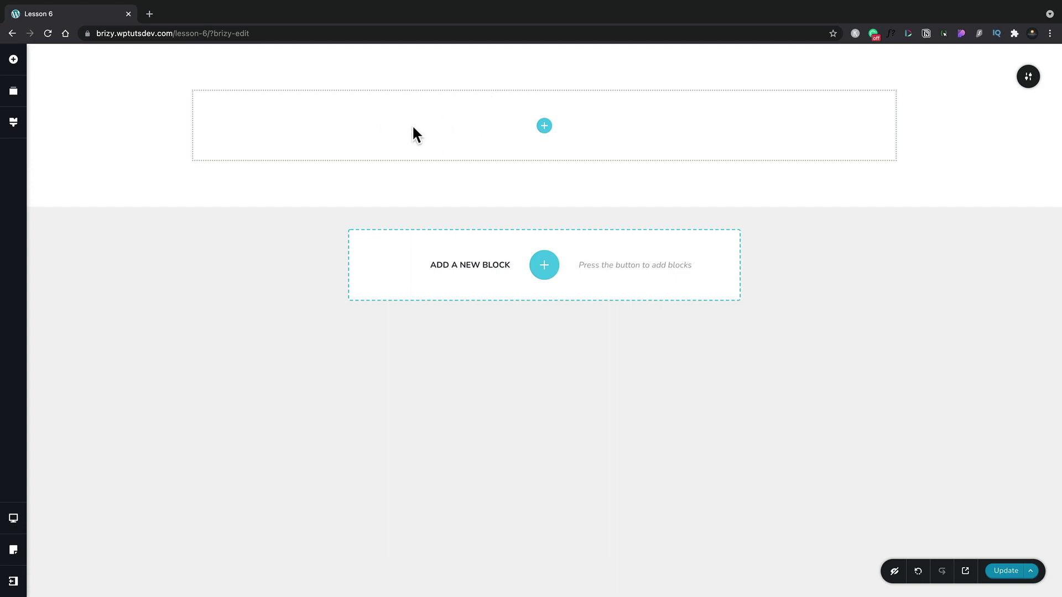
# Drop a two-column Row element into the blank block and close the elements panel.
pyautogui.click(11, 61)
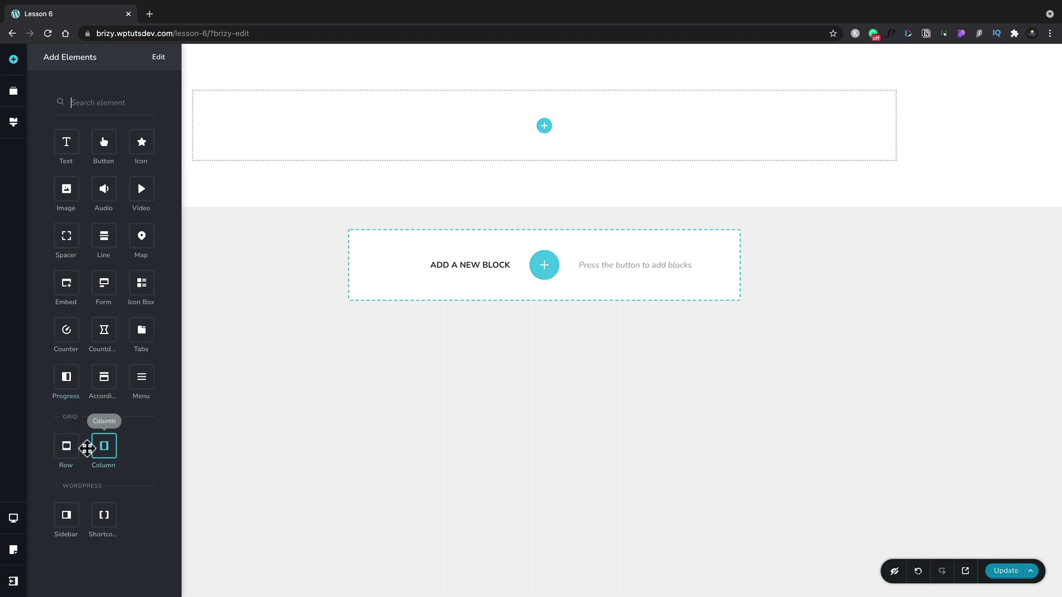
pyautogui.moveTo(68, 449); pyautogui.dragTo(477, 126)
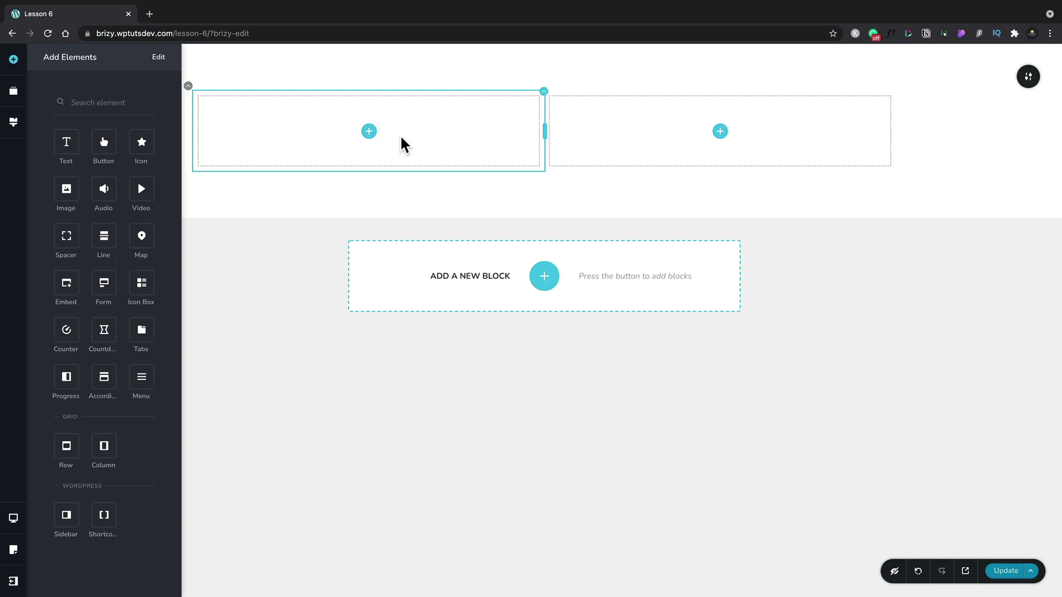
pyautogui.click(332, 141)
pyautogui.click(598, 136)
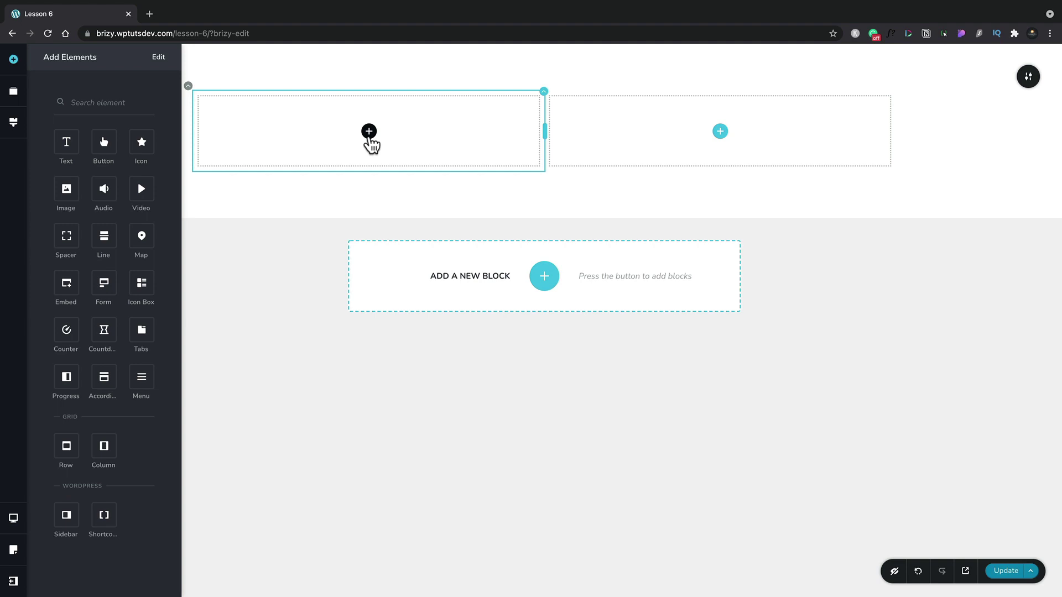
pyautogui.click(323, 183)
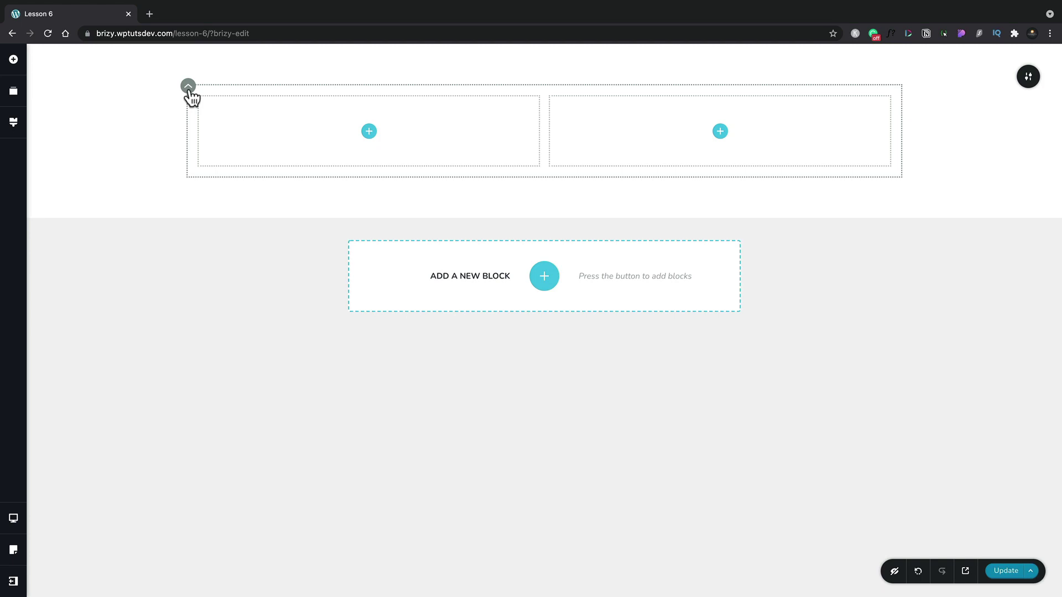
# Set the row background to the Media Library photo of the smiling woman on teal.
pyautogui.click(189, 88)
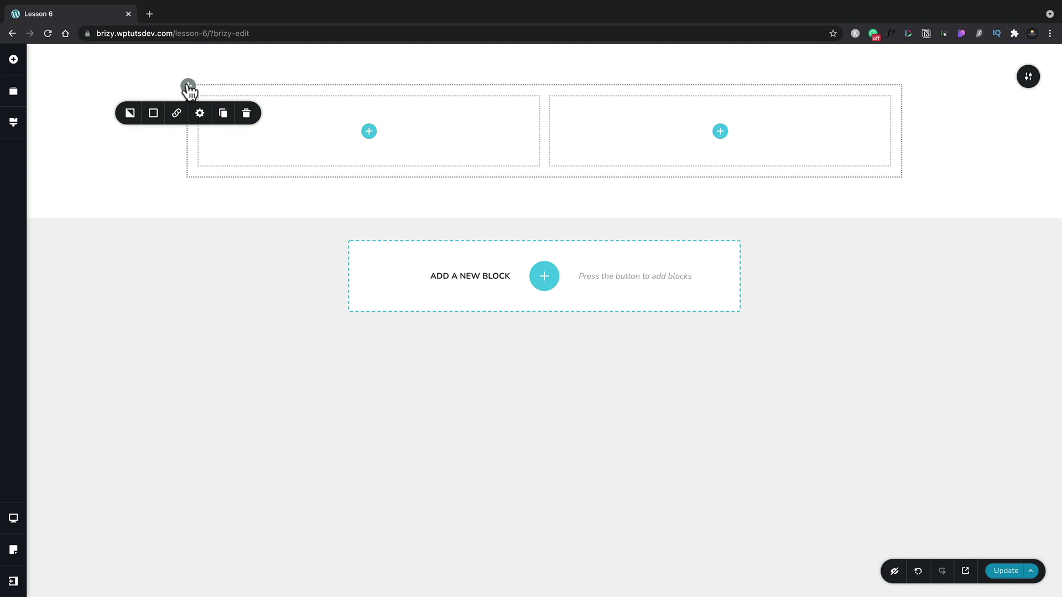
pyautogui.click(131, 117)
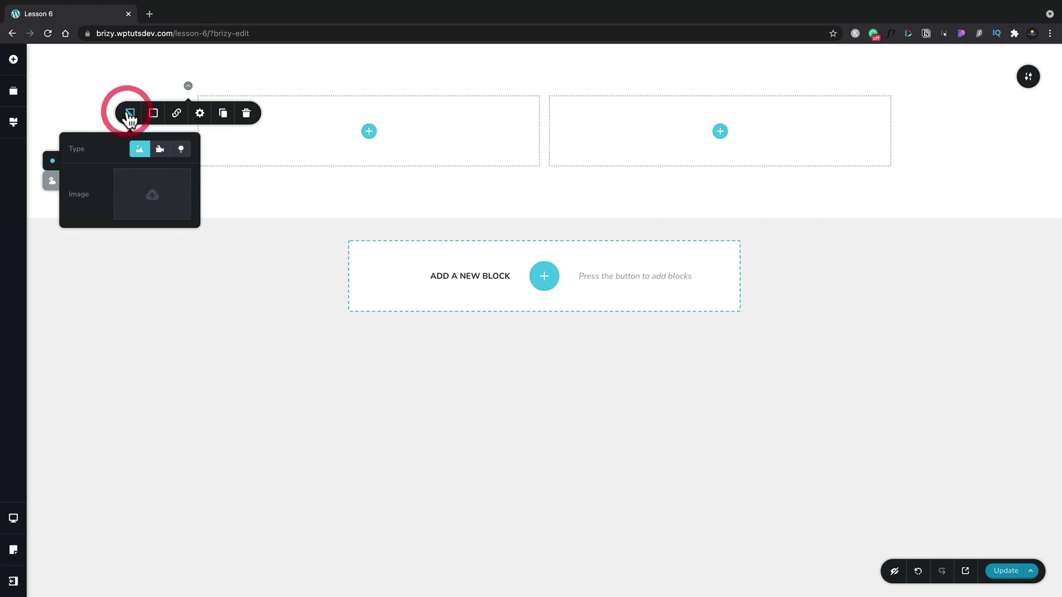
pyautogui.click(143, 199)
pyautogui.click(441, 396)
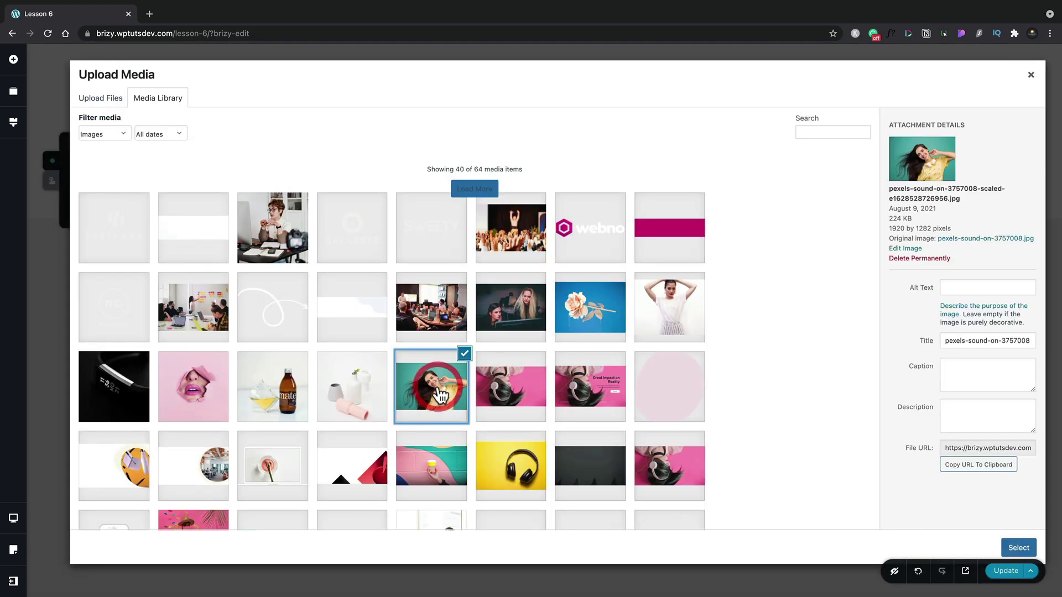
pyautogui.click(1019, 547)
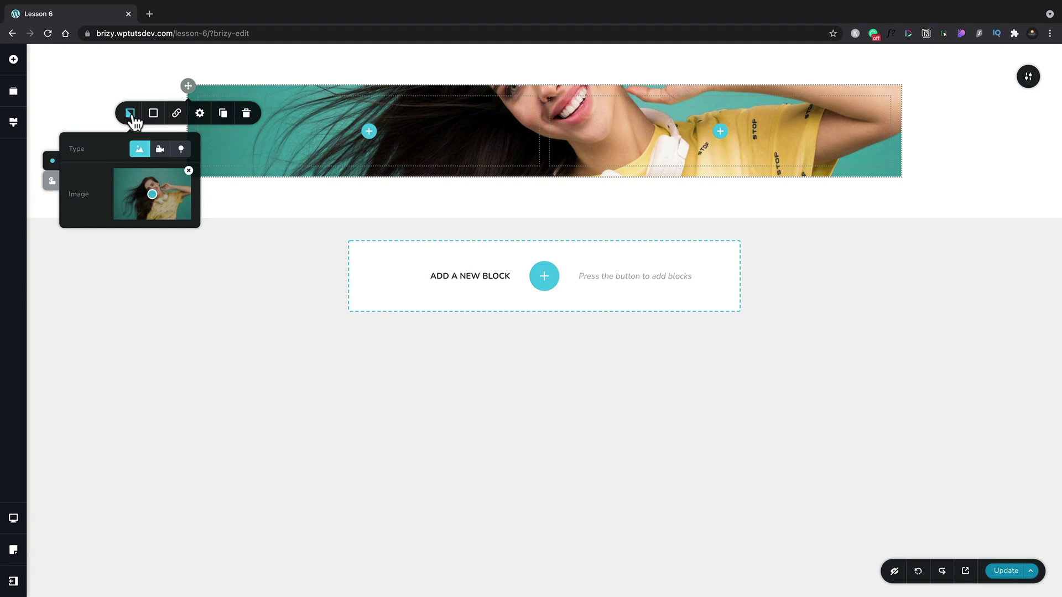
# Remove the row's background photo and apply the dark navy #142850 colour overlay.
pyautogui.click(188, 171)
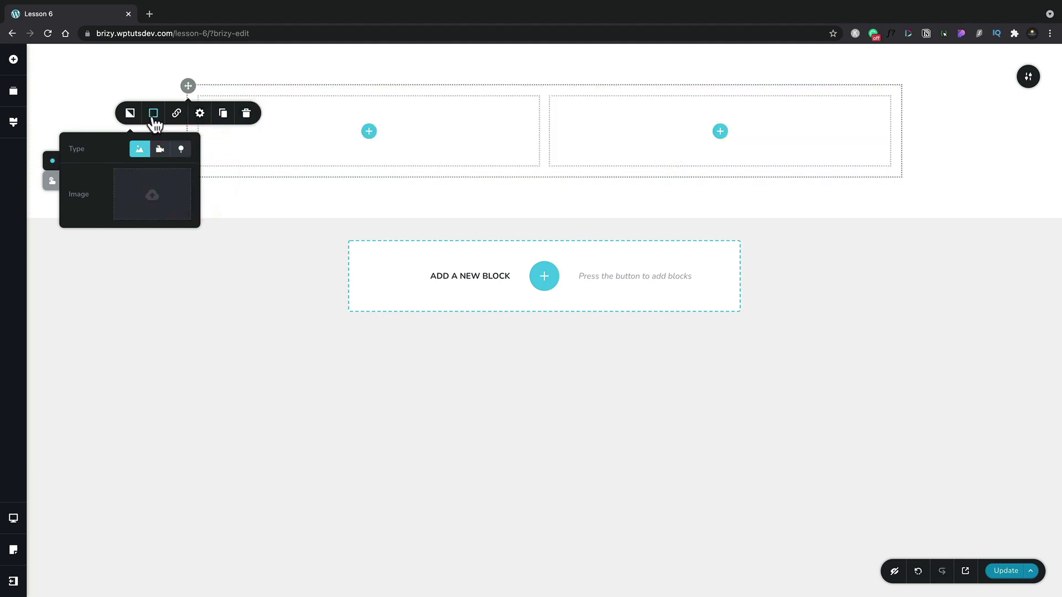
pyautogui.click(153, 117)
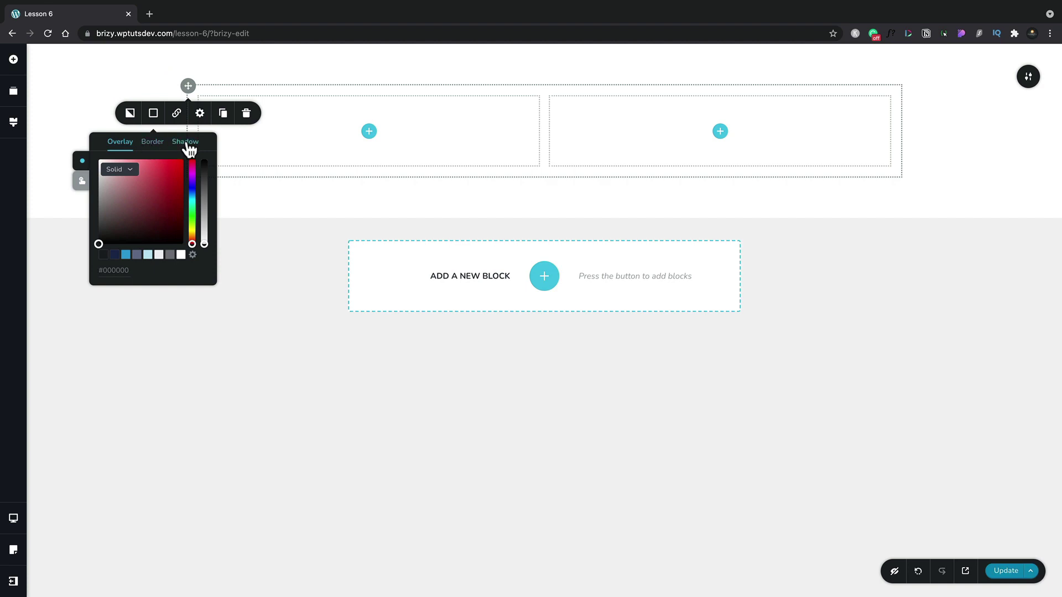
pyautogui.click(115, 255)
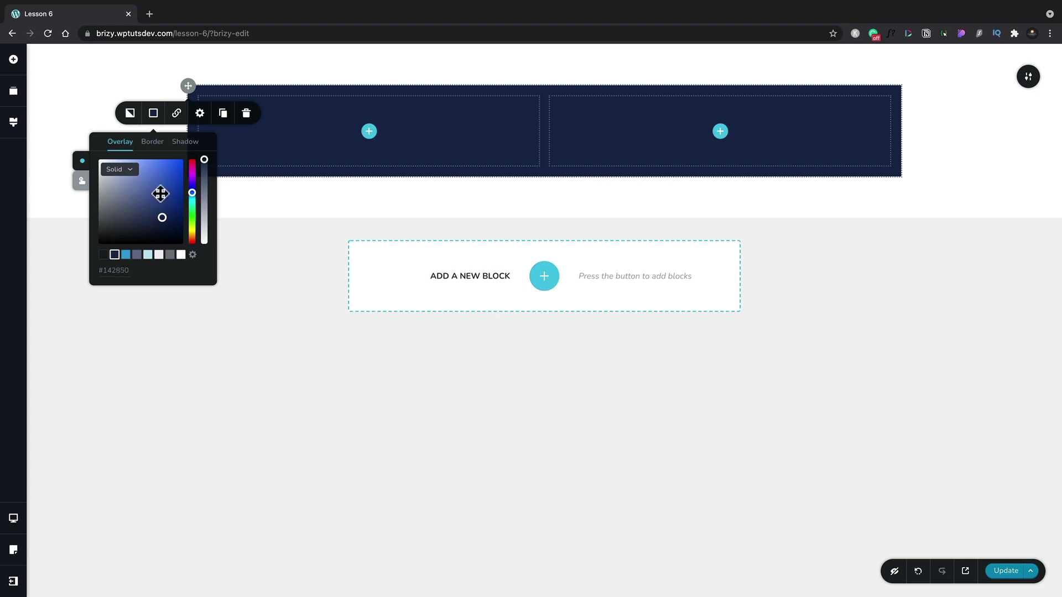
pyautogui.click(176, 113)
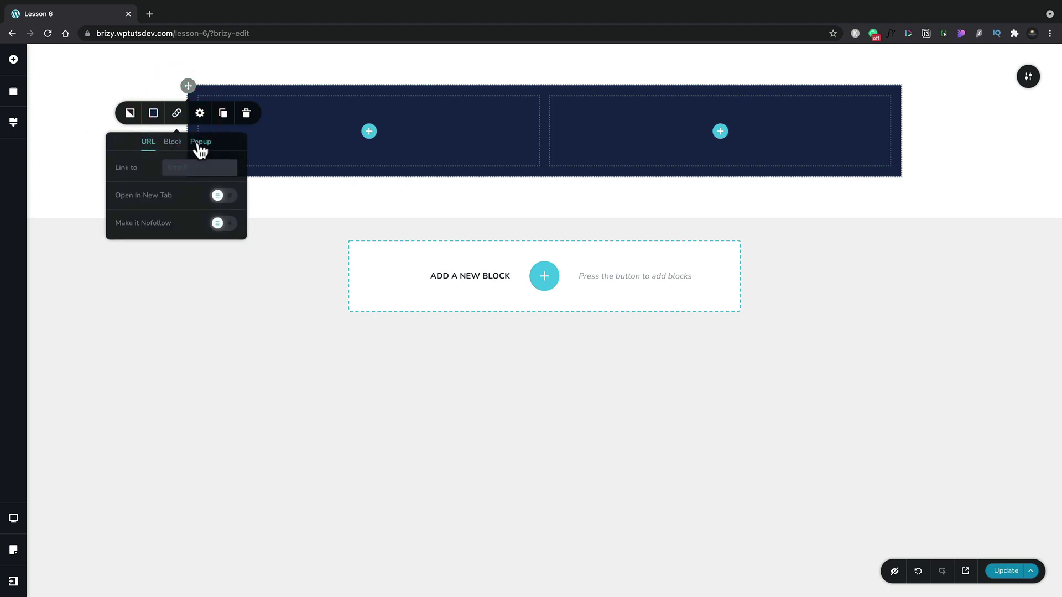
# Narrow the navy row to about 65% width with a custom height of about 357 px.
pyautogui.click(200, 115)
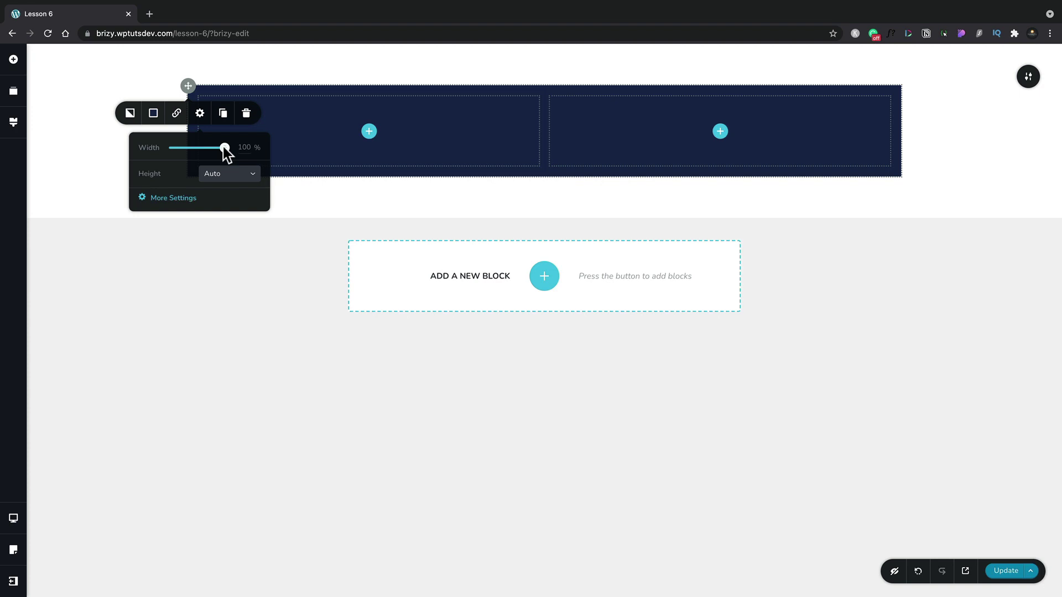
pyautogui.moveTo(224, 148); pyautogui.dragTo(195, 148)
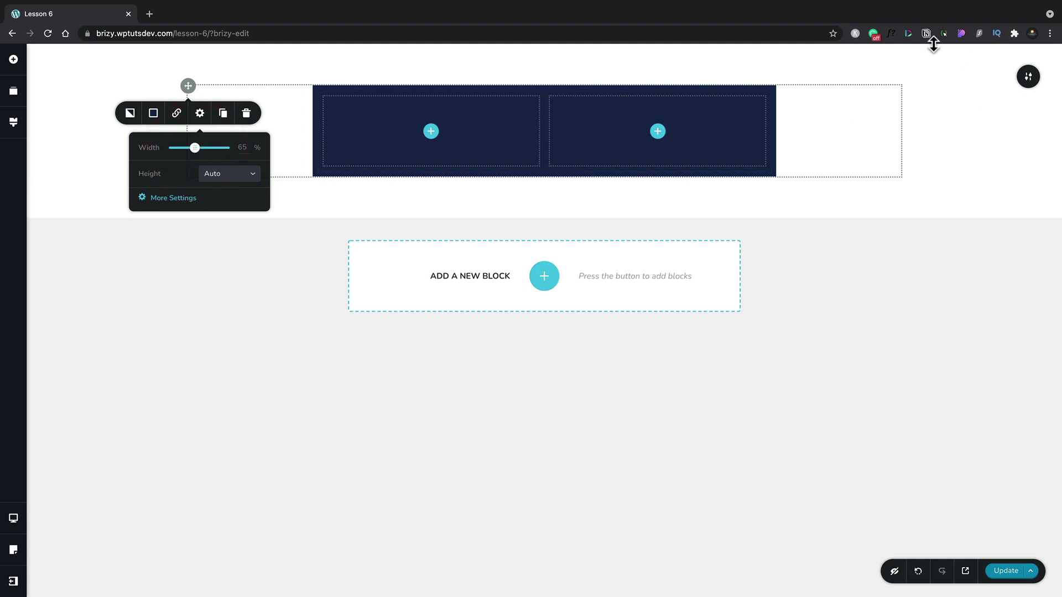
pyautogui.click(232, 178)
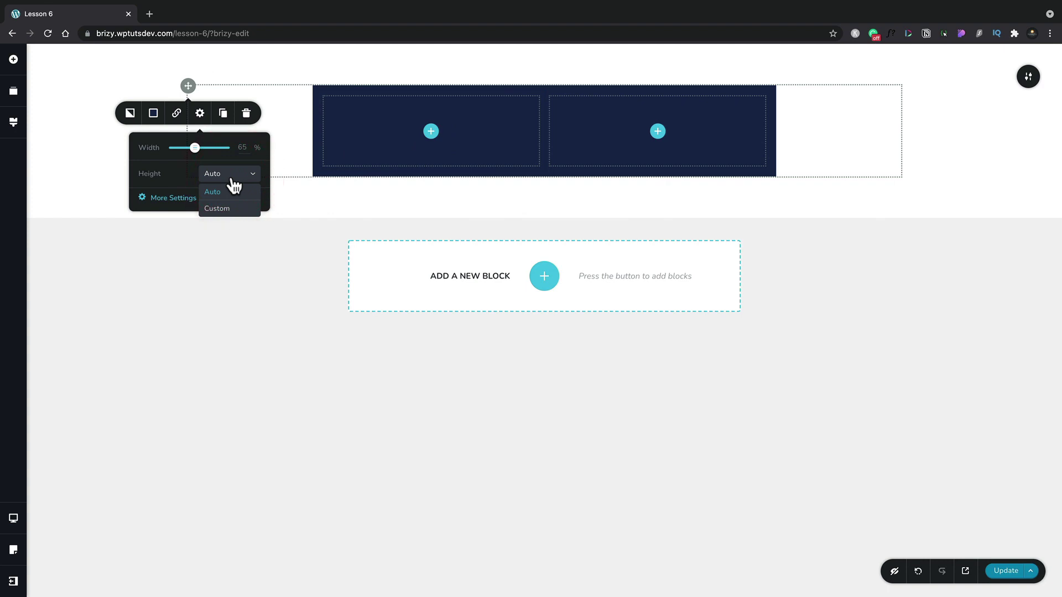
pyautogui.click(226, 213)
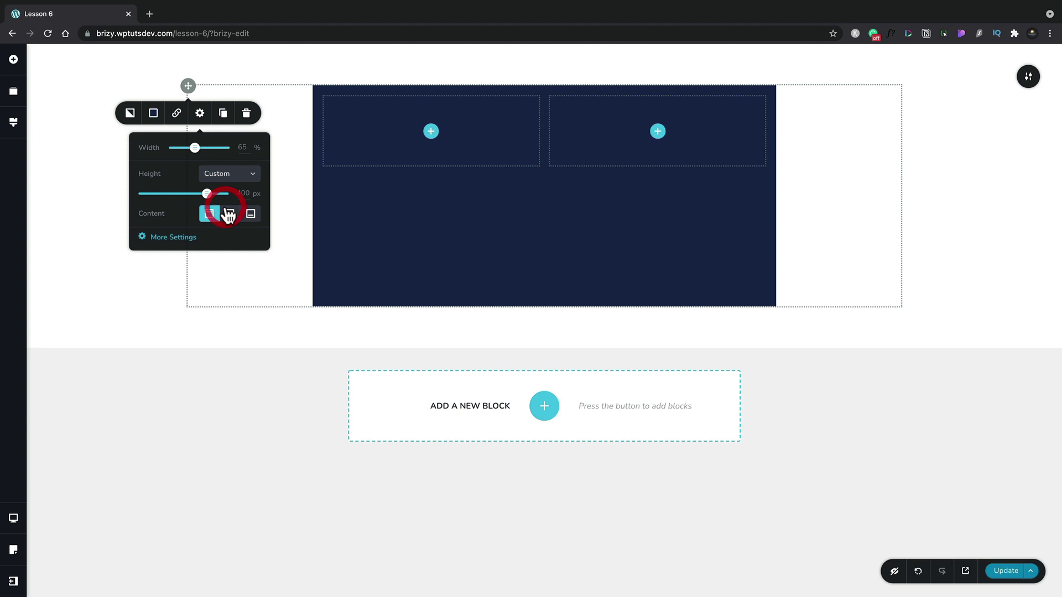
pyautogui.moveTo(208, 195)
pyautogui.mouseDown()
pyautogui.moveTo(180, 196)
pyautogui.moveTo(199, 195)
pyautogui.mouseUp()
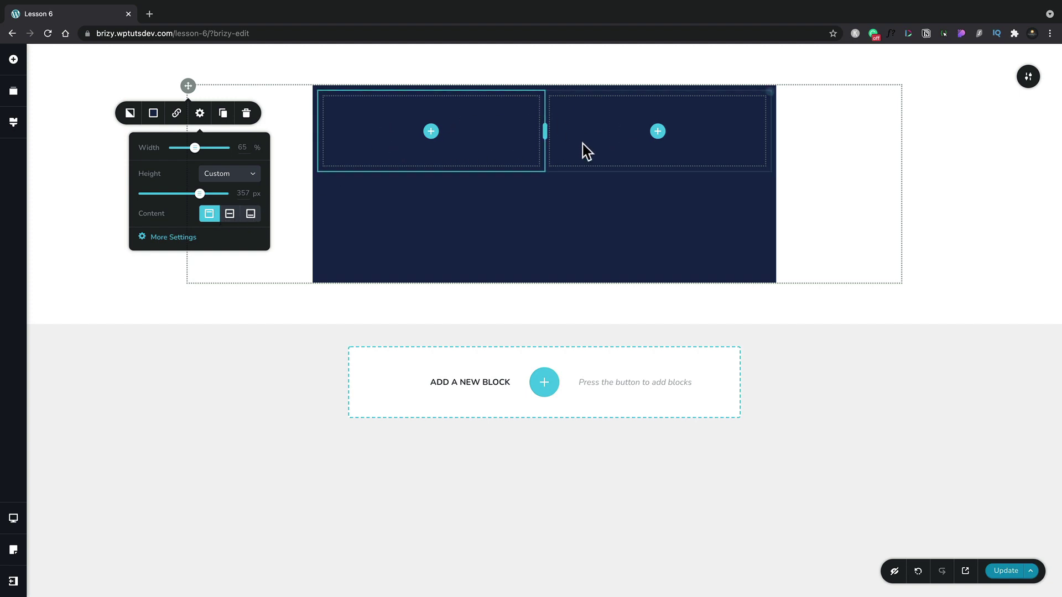
# Align the columns to the top, set row height to Auto, and widen it to 100%.
pyautogui.click(230, 217)
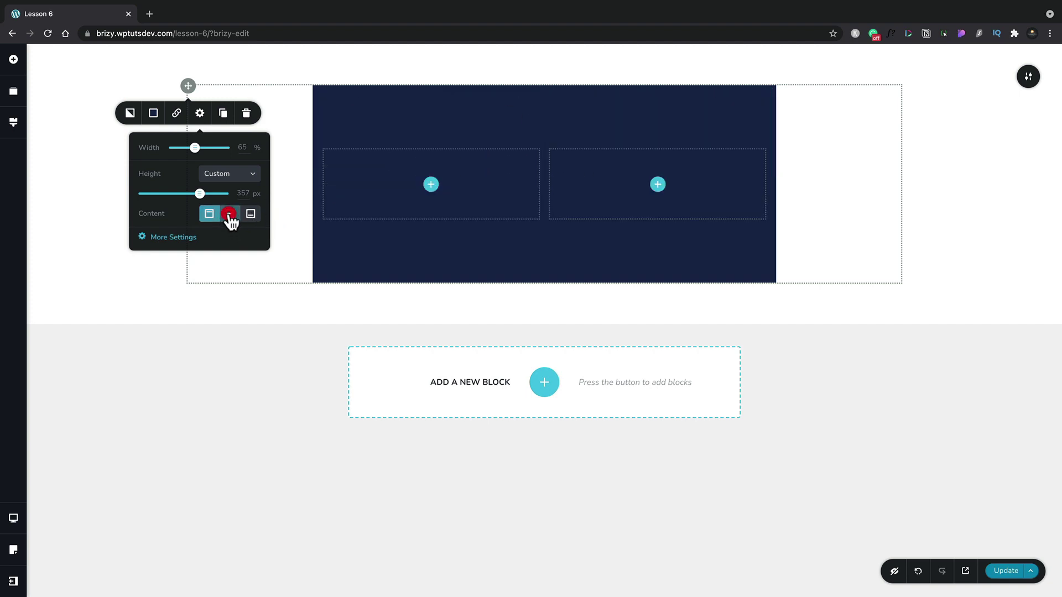
pyautogui.click(247, 217)
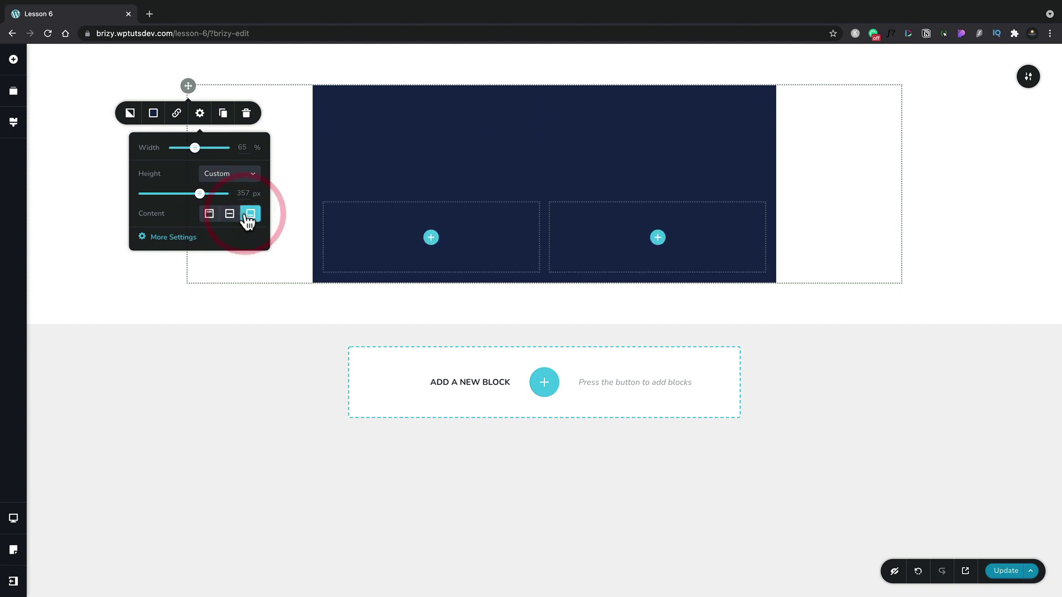
pyautogui.click(209, 215)
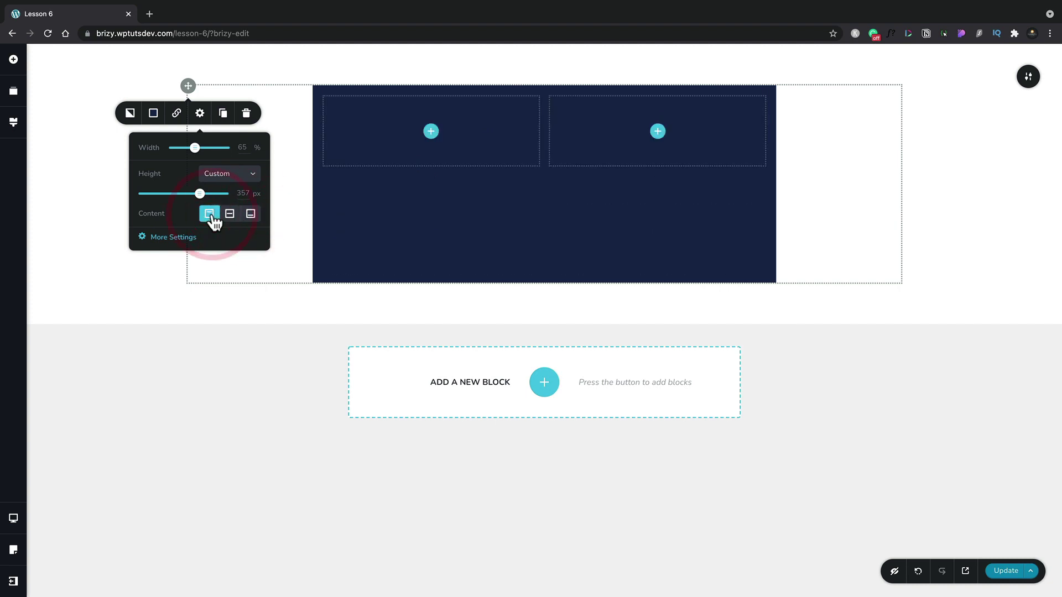
pyautogui.click(244, 178)
pyautogui.click(219, 192)
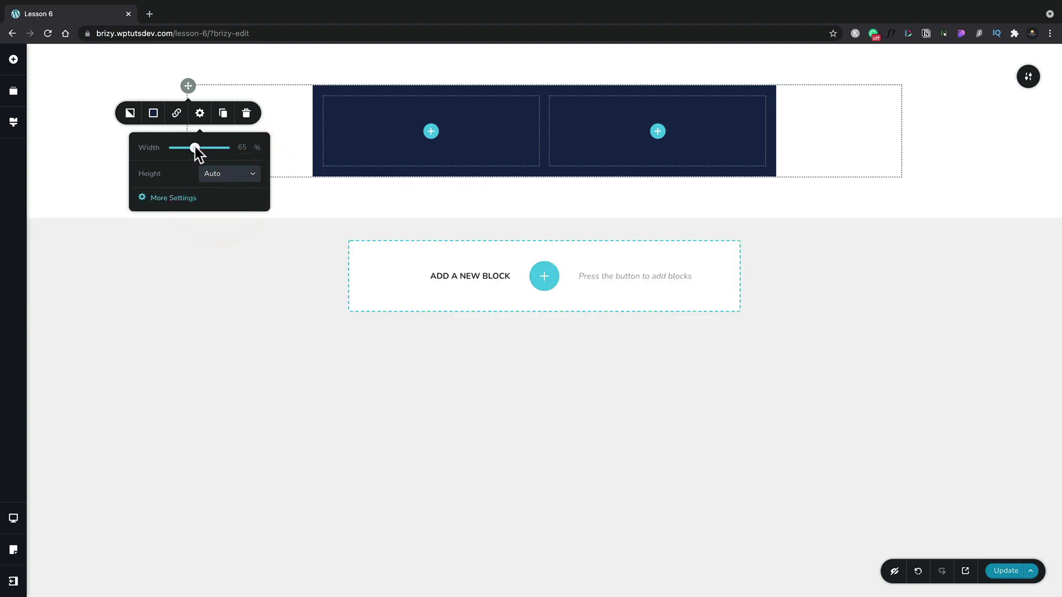
pyautogui.moveTo(194, 148); pyautogui.dragTo(234, 146)
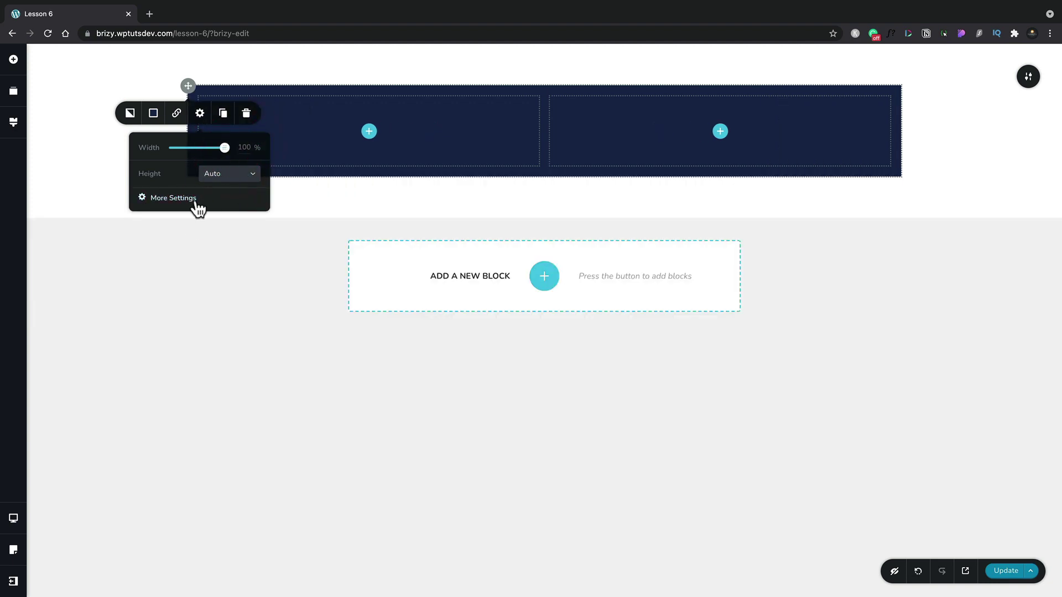
# Show the row's Advanced settings in More Settings, leaving padding as one value for all sides.
pyautogui.click(194, 209)
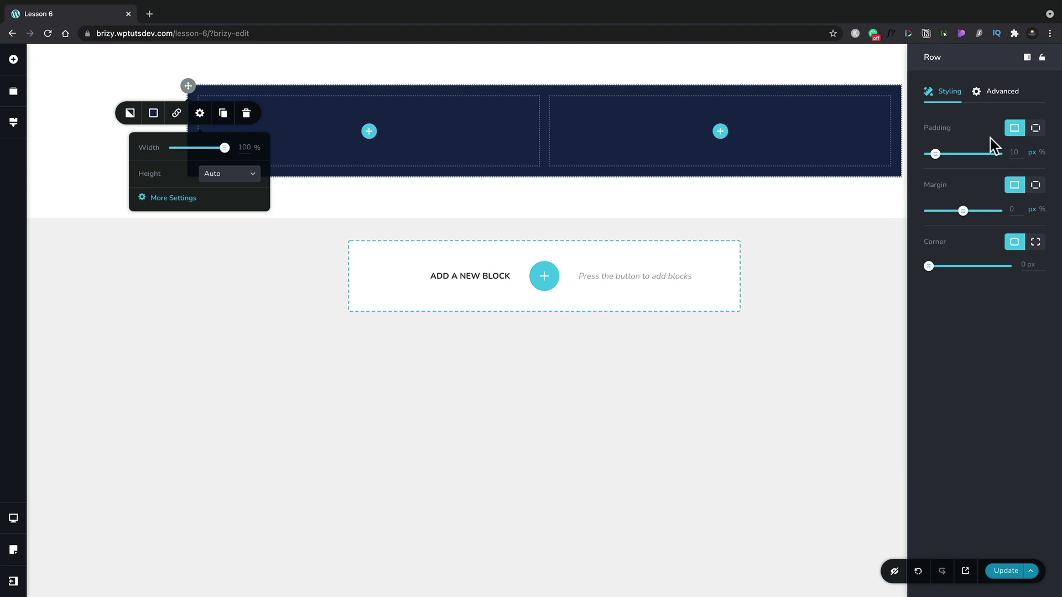
pyautogui.click(1035, 129)
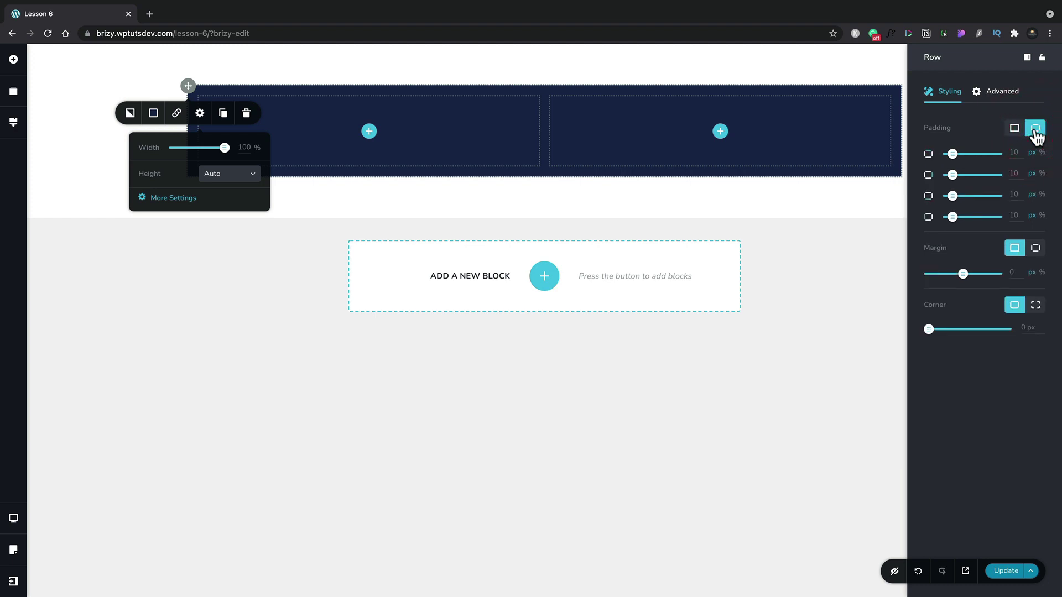
pyautogui.click(1033, 130)
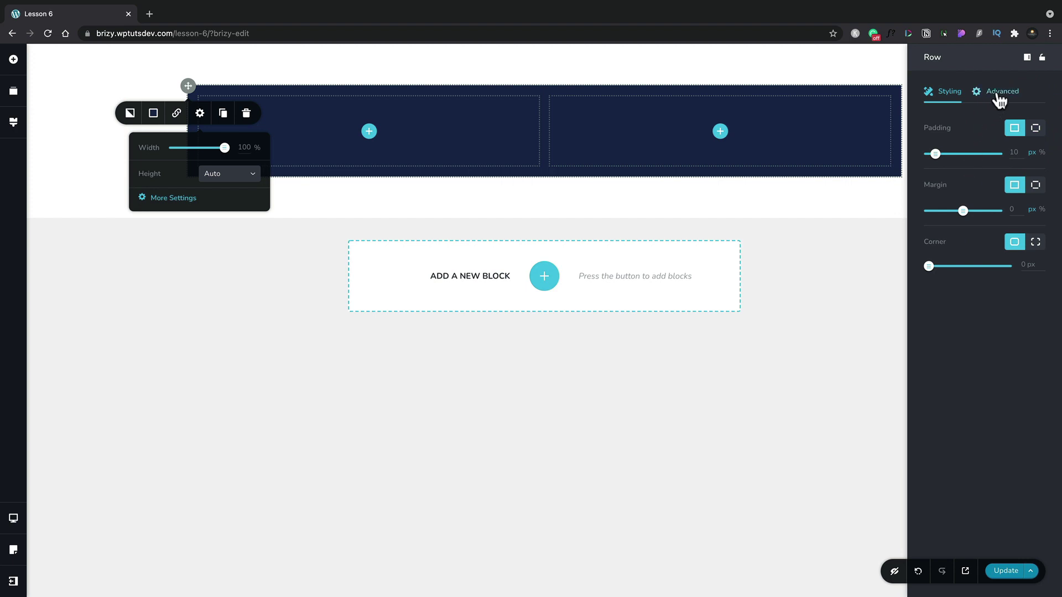
pyautogui.click(998, 92)
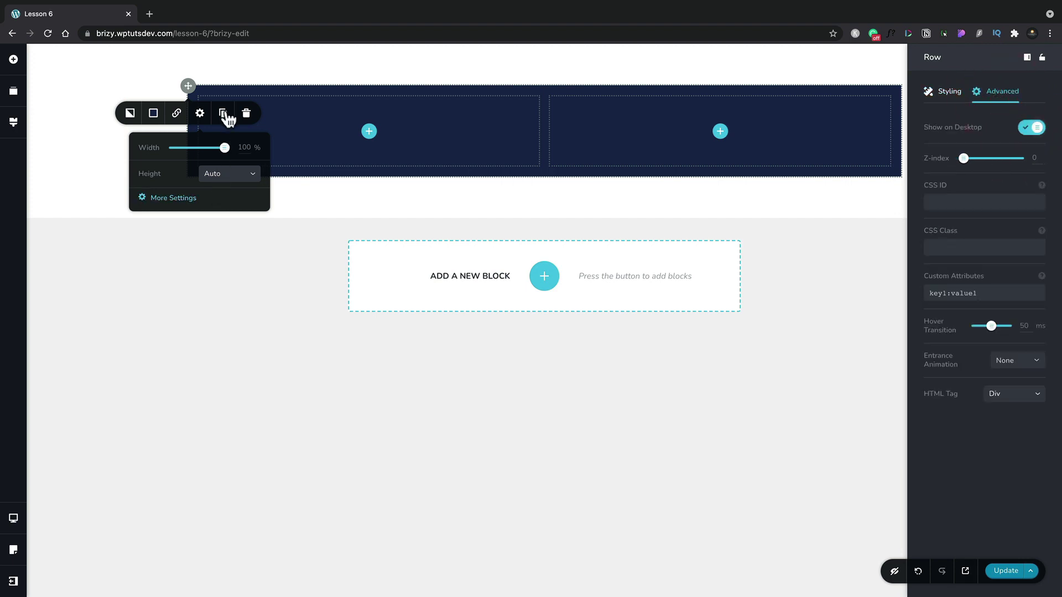
# Duplicate the navy row, then delete the copy so only the original remains.
pyautogui.click(224, 113)
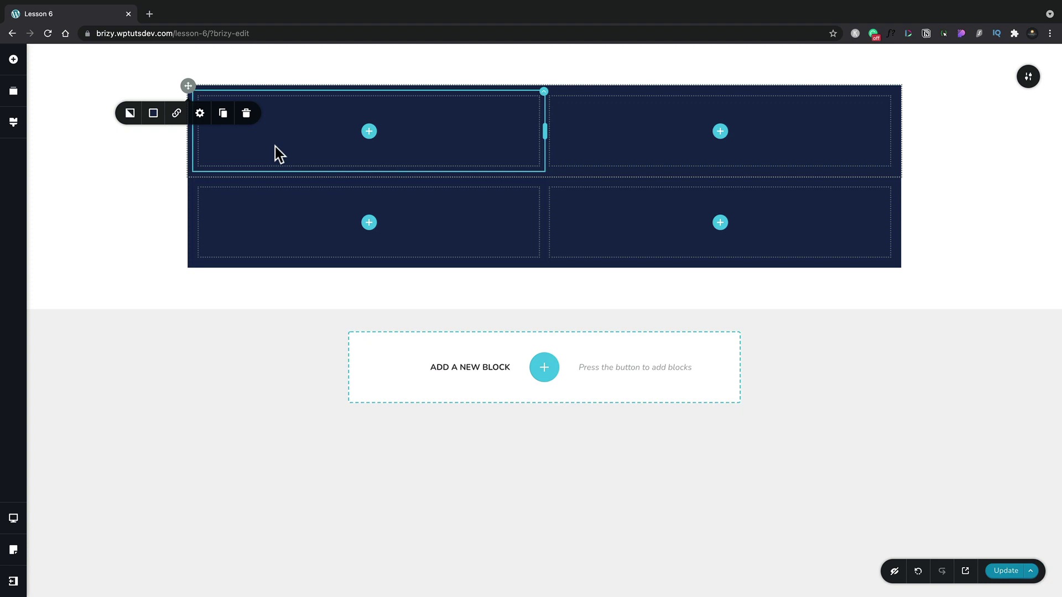
pyautogui.click(247, 114)
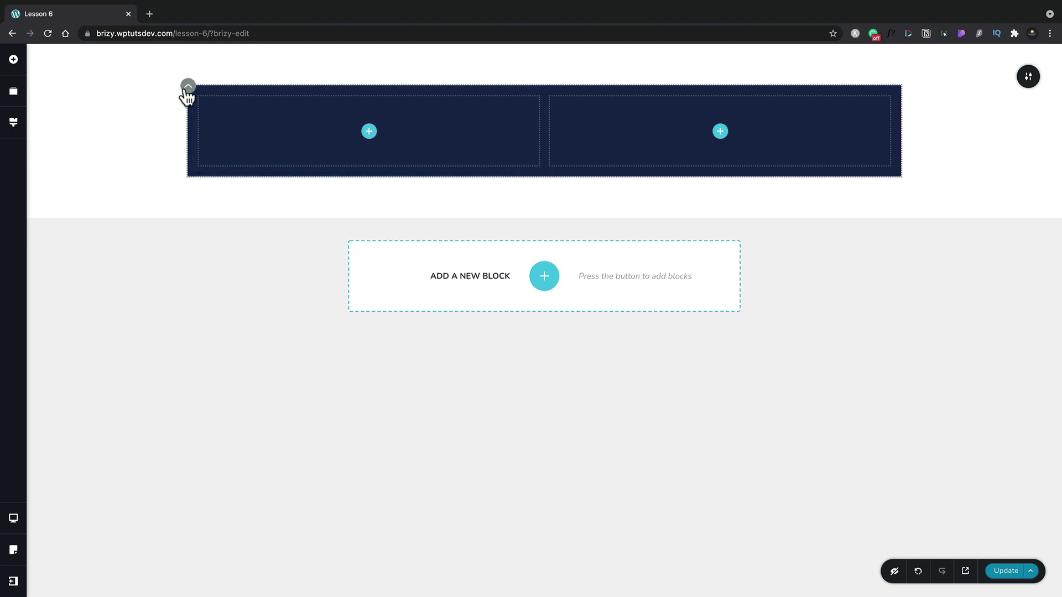
pyautogui.click(544, 92)
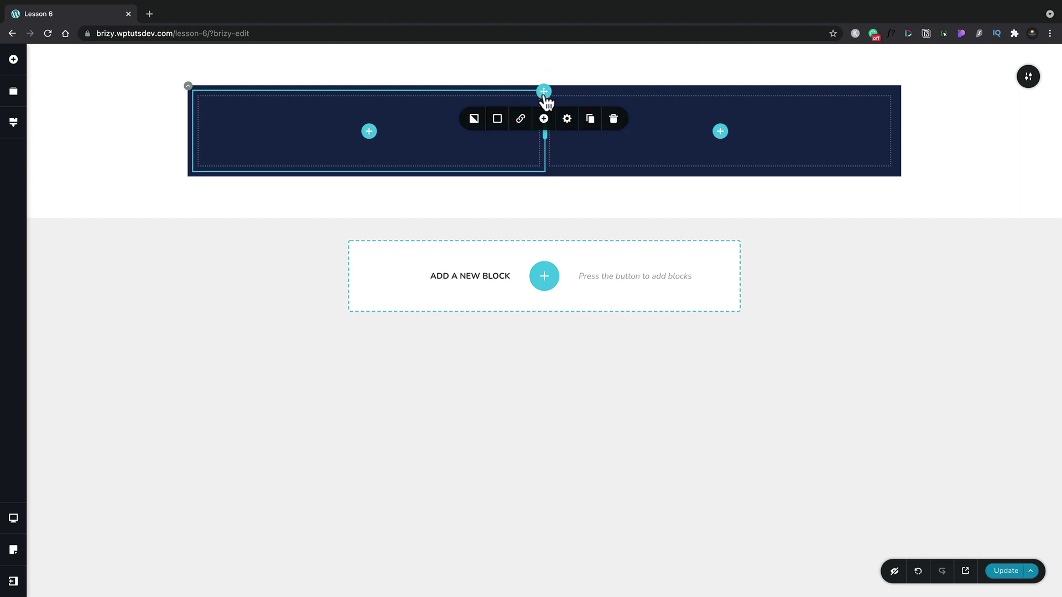
pyautogui.click(475, 123)
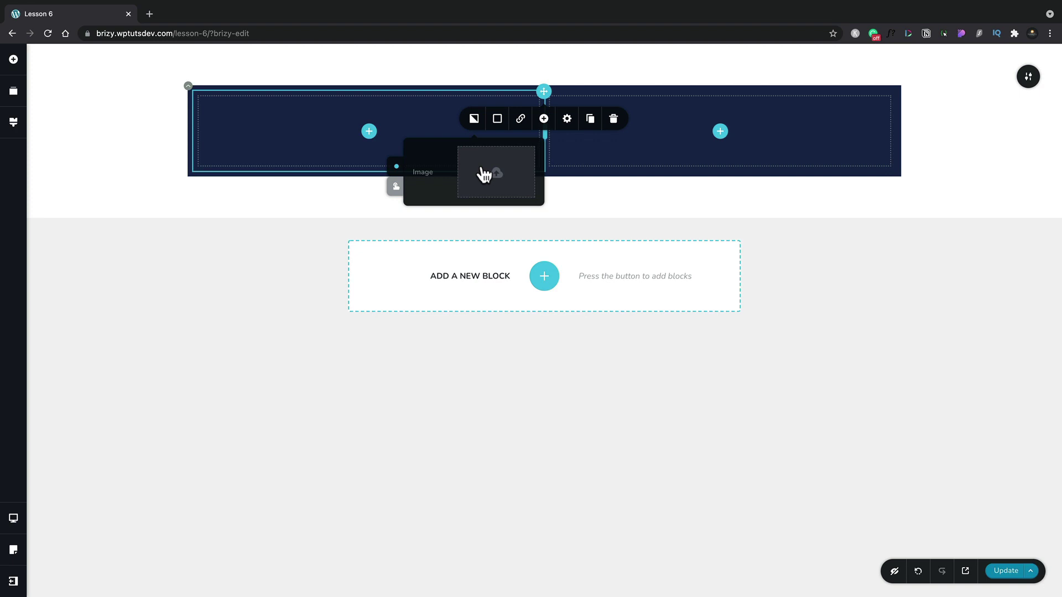
pyautogui.click(498, 119)
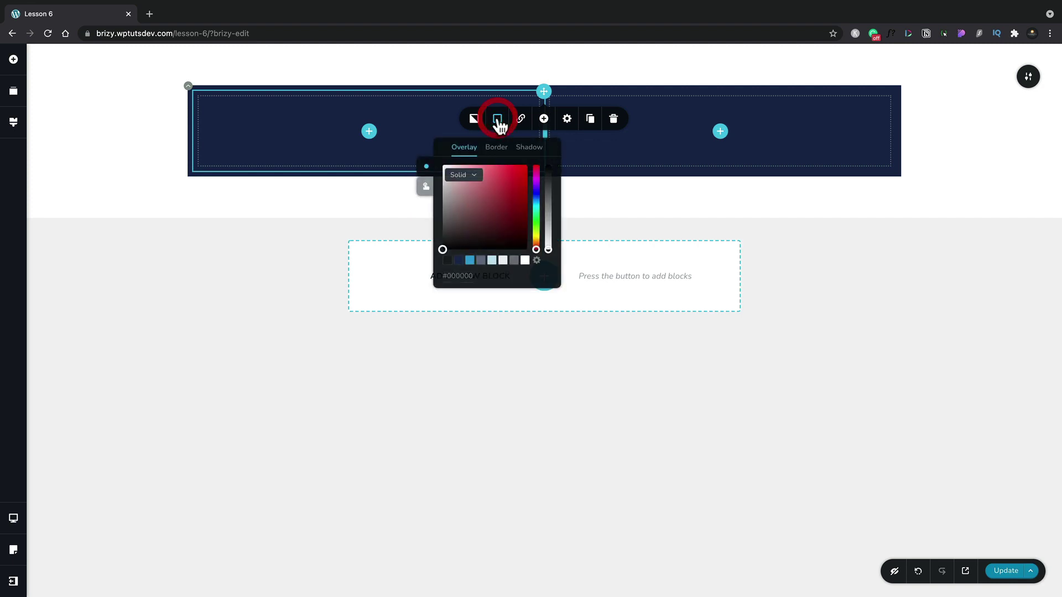
pyautogui.click(502, 262)
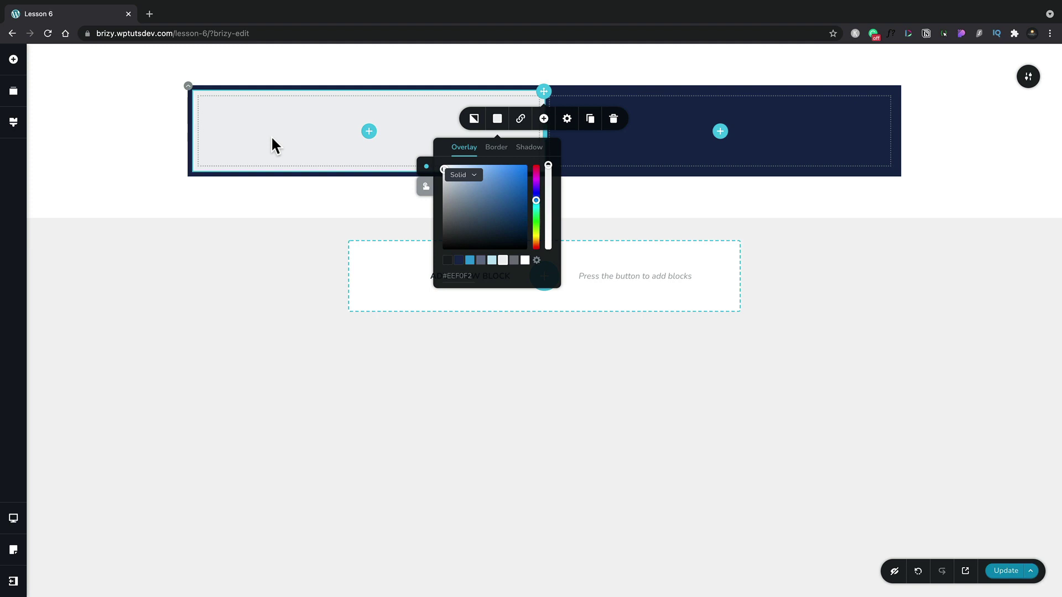
pyautogui.click(384, 203)
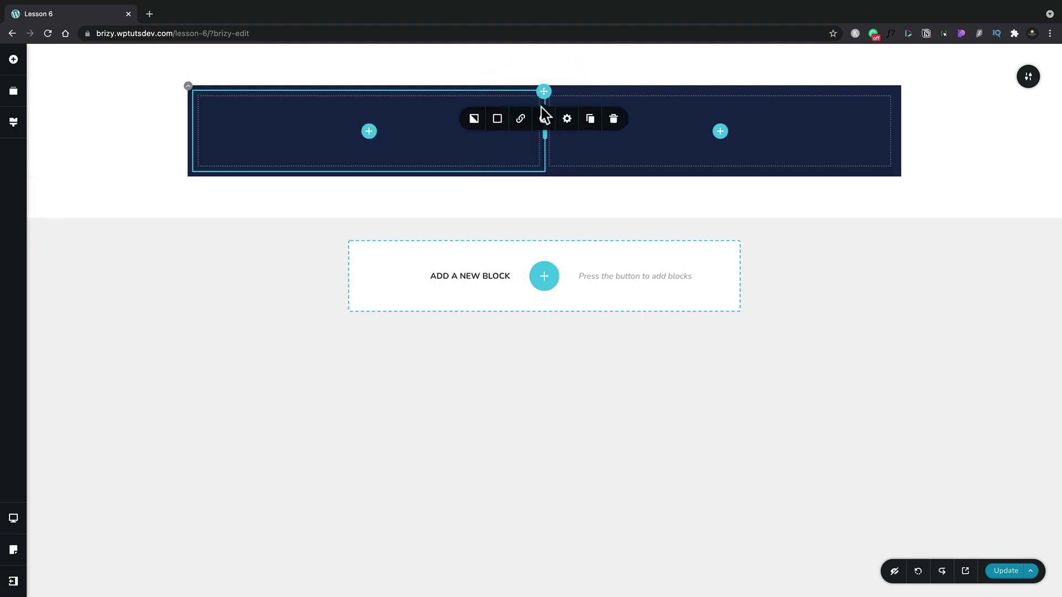
# Add a third column to the navy row.
pyautogui.click(520, 119)
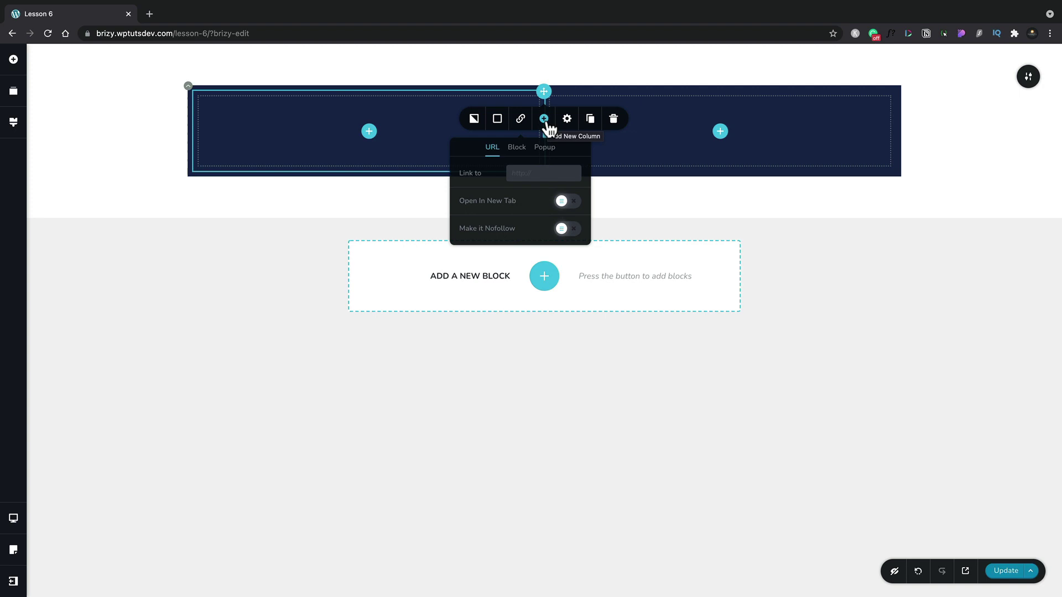
pyautogui.click(546, 122)
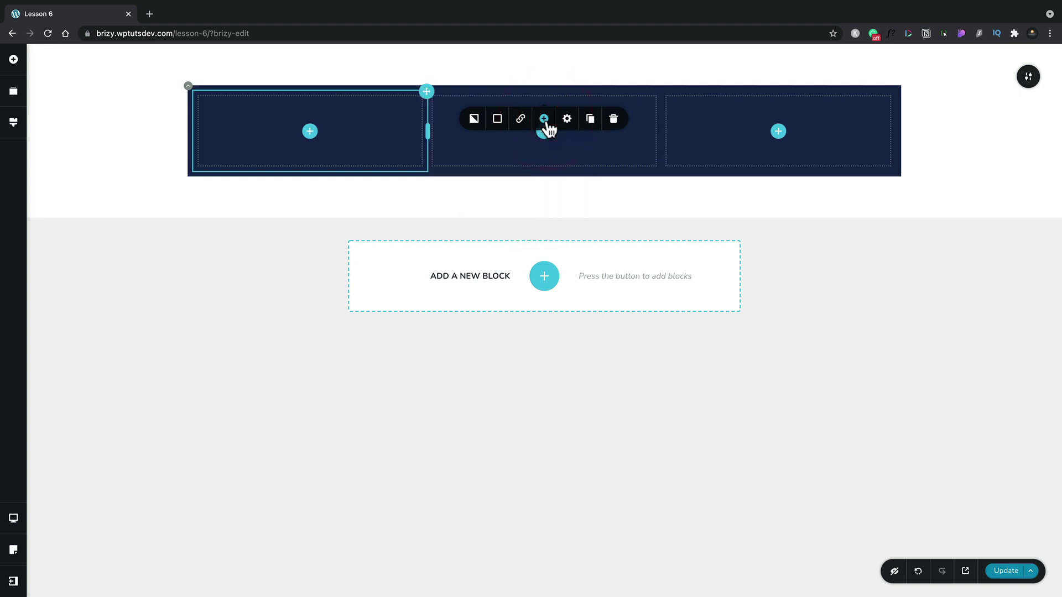
pyautogui.click(568, 122)
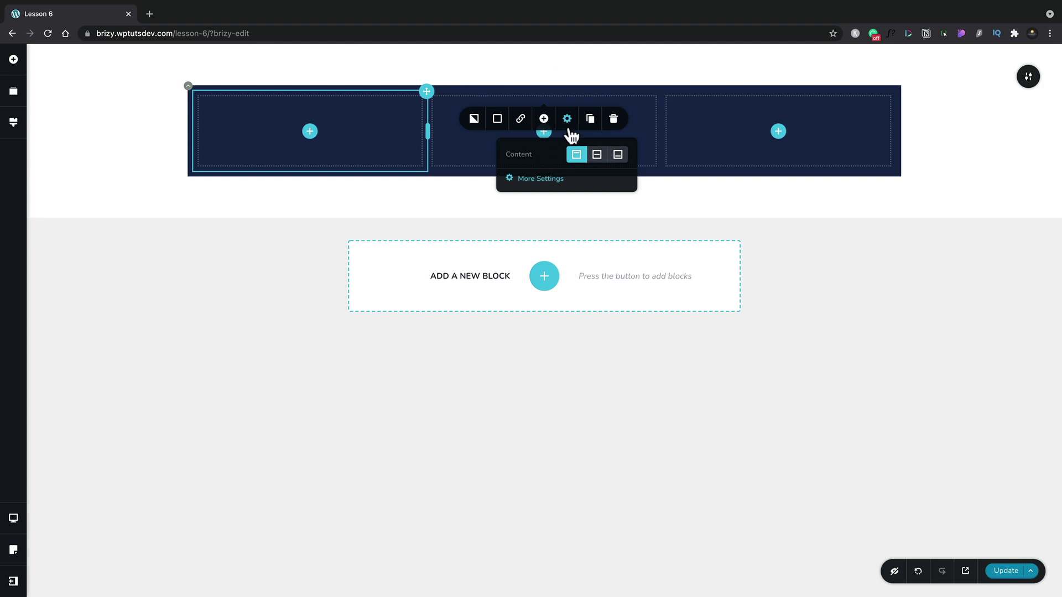
# Adjust the section's bottom padding and drag the middle column narrower so the third widens.
pyautogui.click(536, 180)
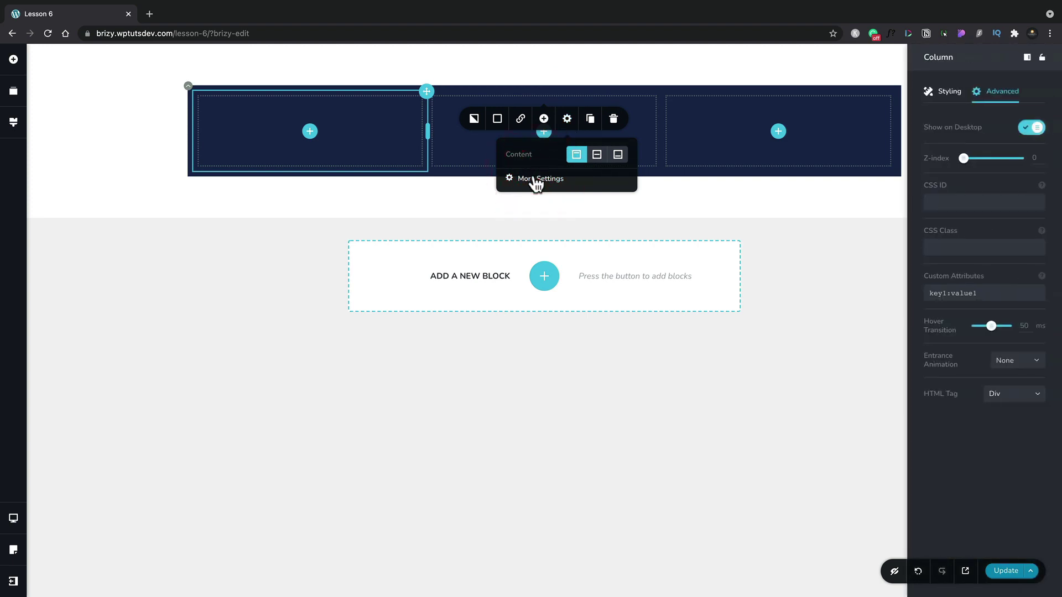
pyautogui.click(536, 183)
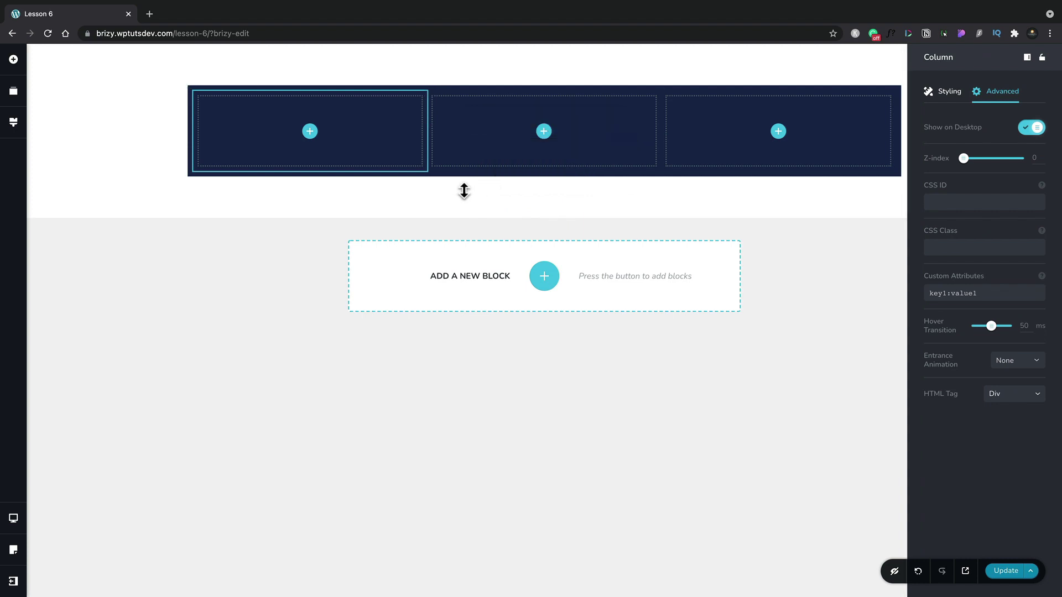
pyautogui.moveTo(465, 190); pyautogui.dragTo(464, 191)
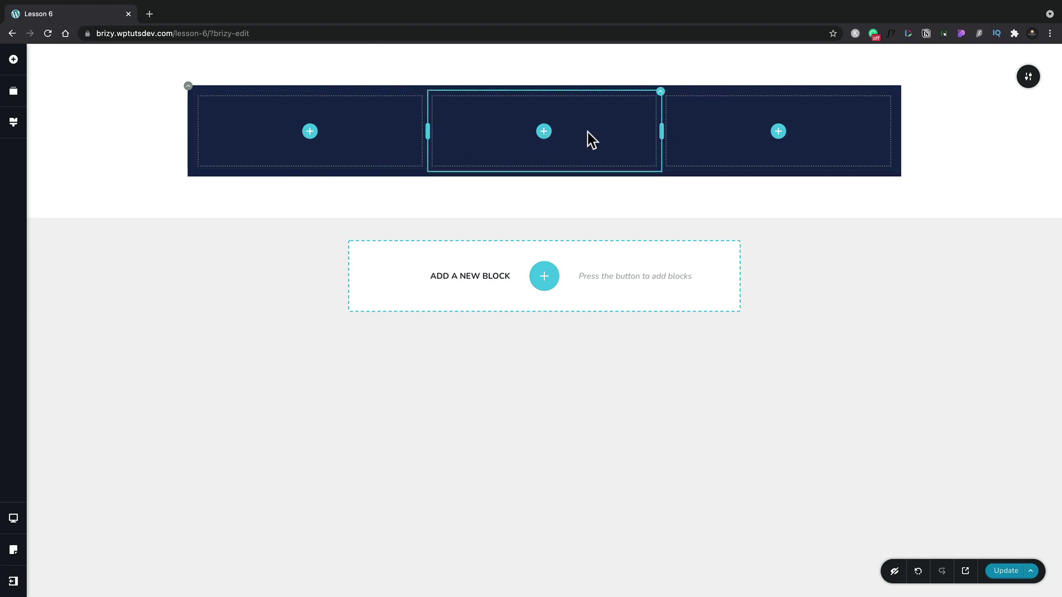
pyautogui.moveTo(661, 131); pyautogui.dragTo(632, 129)
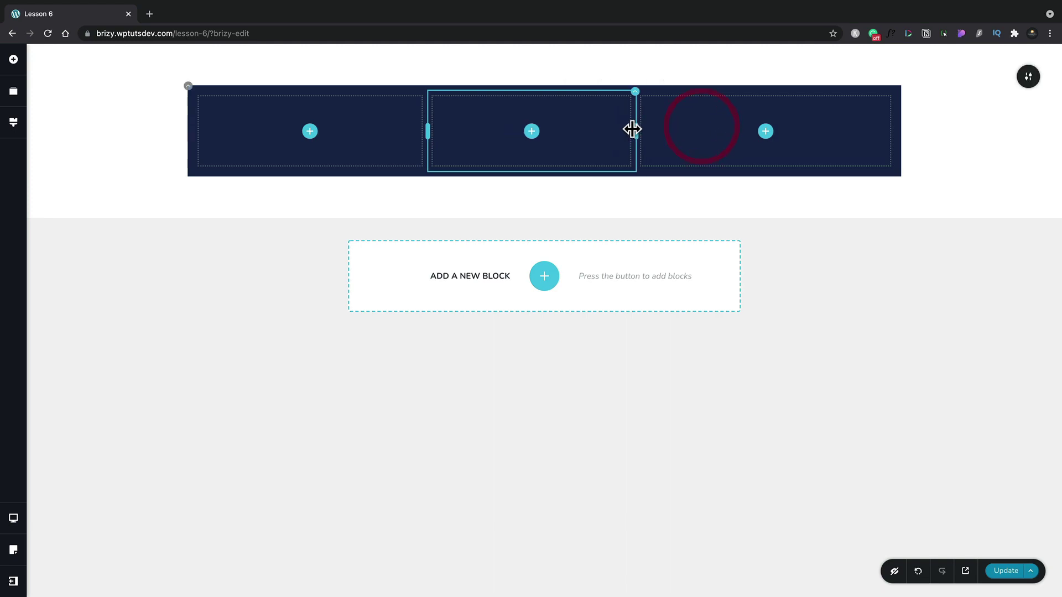